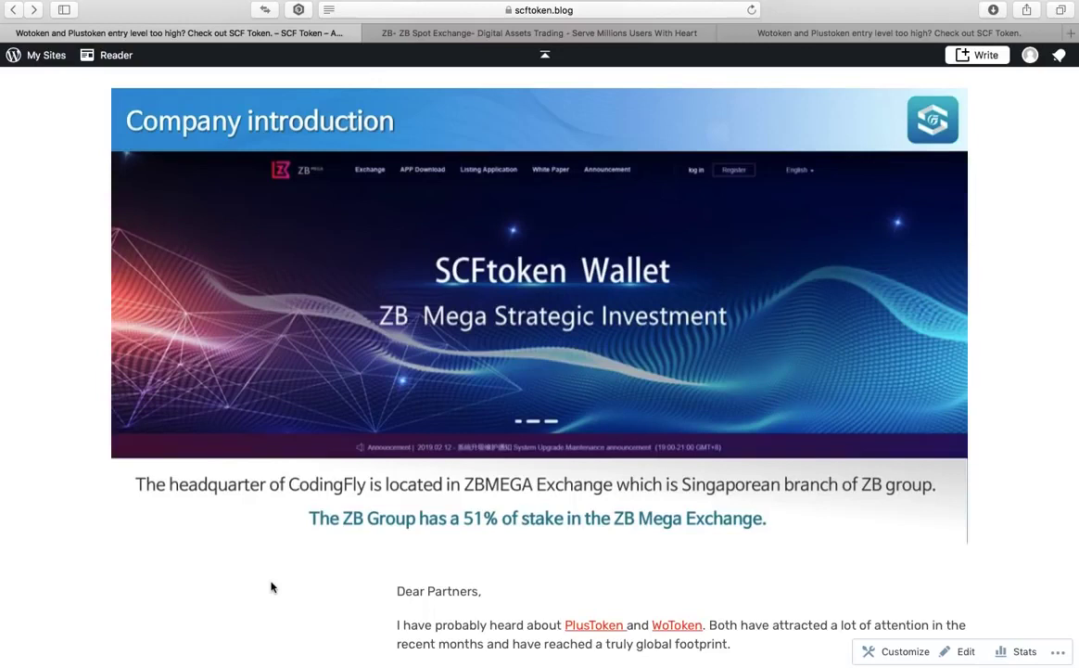
- Scroll below the banner to the Dear Partners letter about the 100$ entry level versus PlusToken and WoToken
scroll(272, 586, "down", 8)
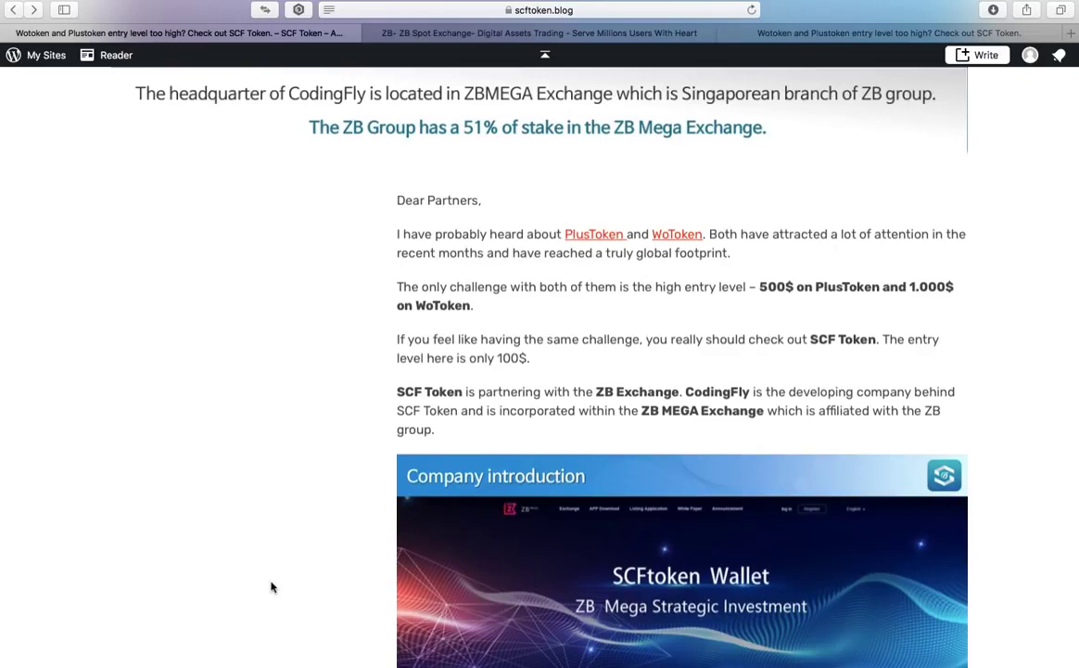
- Scroll down to the paragraph on CodingFly and BUMO's technology cooperation under the Company introduction image
scroll(272, 586, "down", 2)
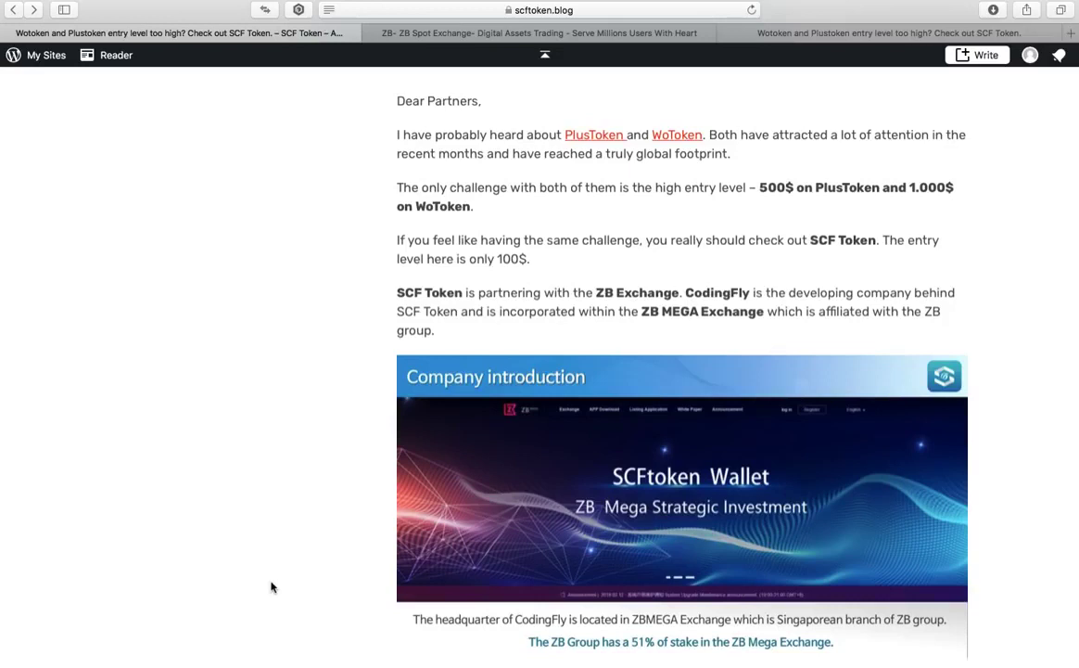
scroll(271, 586, "down", 2)
scroll(272, 586, "down", 1)
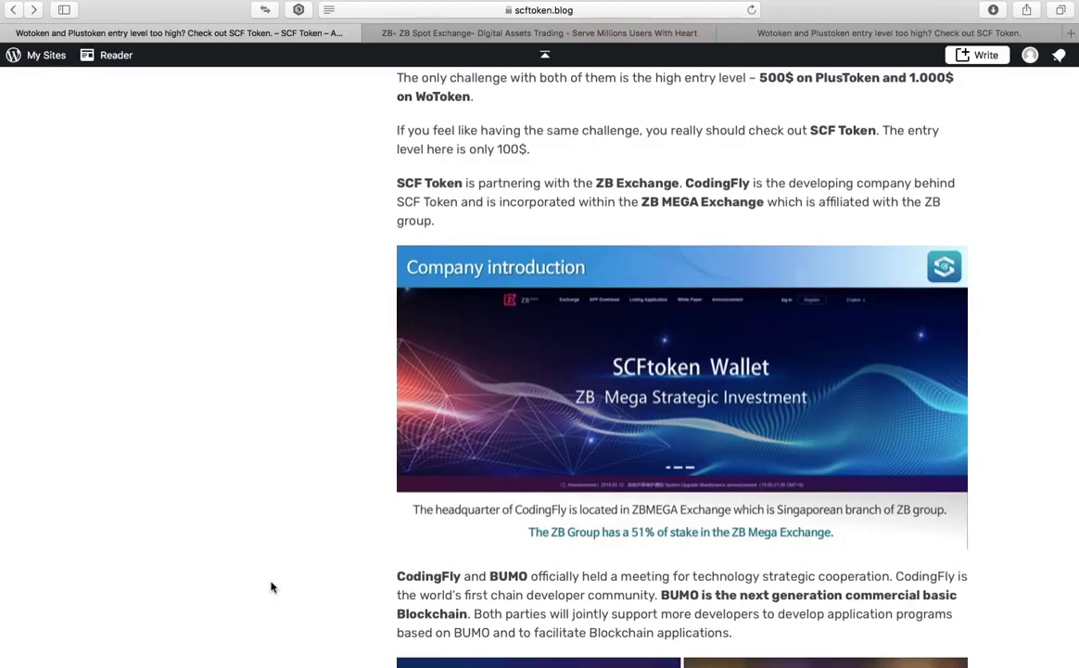
- Scroll past the BUMO and CodingFly launch photos to the paragraph naming TRON, BUMO, Palletone, FIBOS and CareerOn
scroll(271, 585, "down", 2)
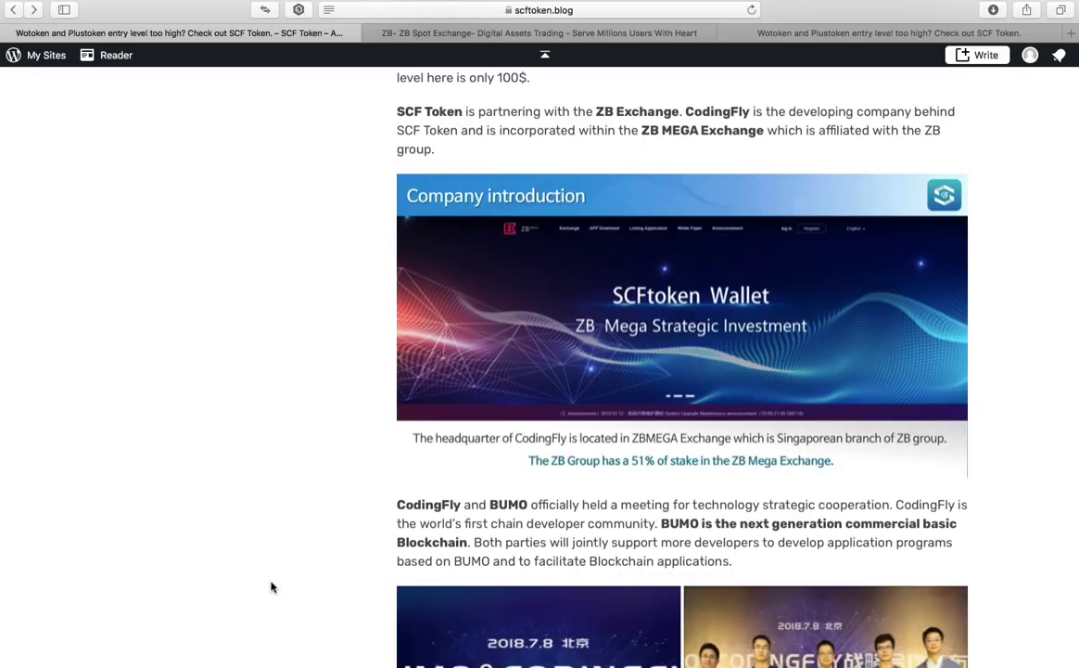
scroll(272, 586, "down", 5)
scroll(272, 586, "down", 1)
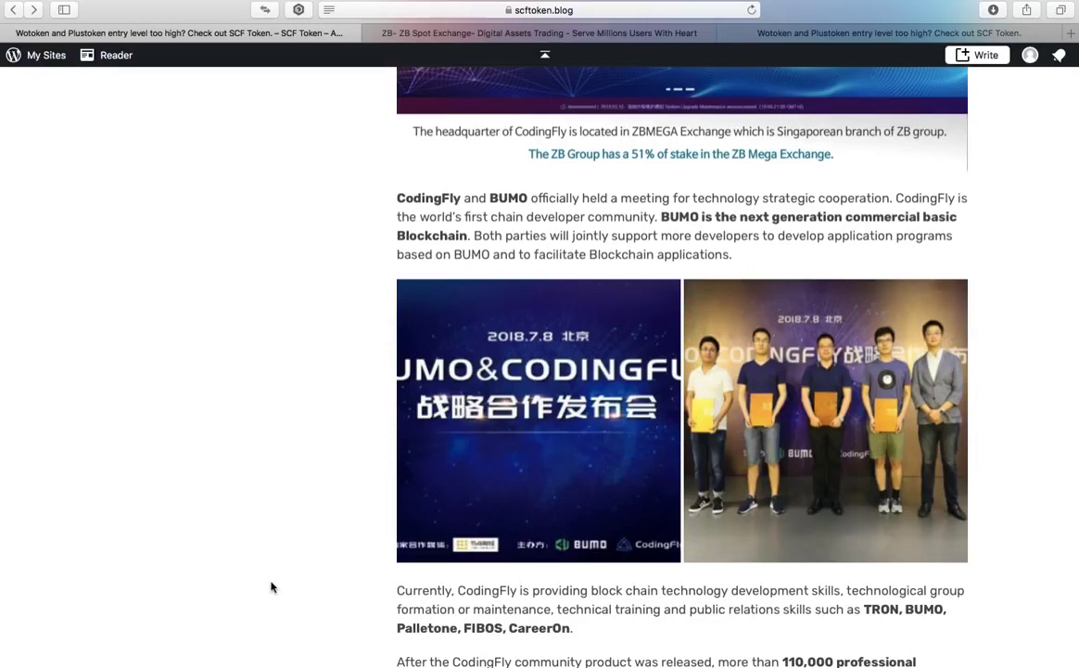
- Scroll through the TRON Accelerator image and SCF wallet AI asset management section toward the roadmap
scroll(272, 586, "down", 2)
scroll(272, 586, "down", 4)
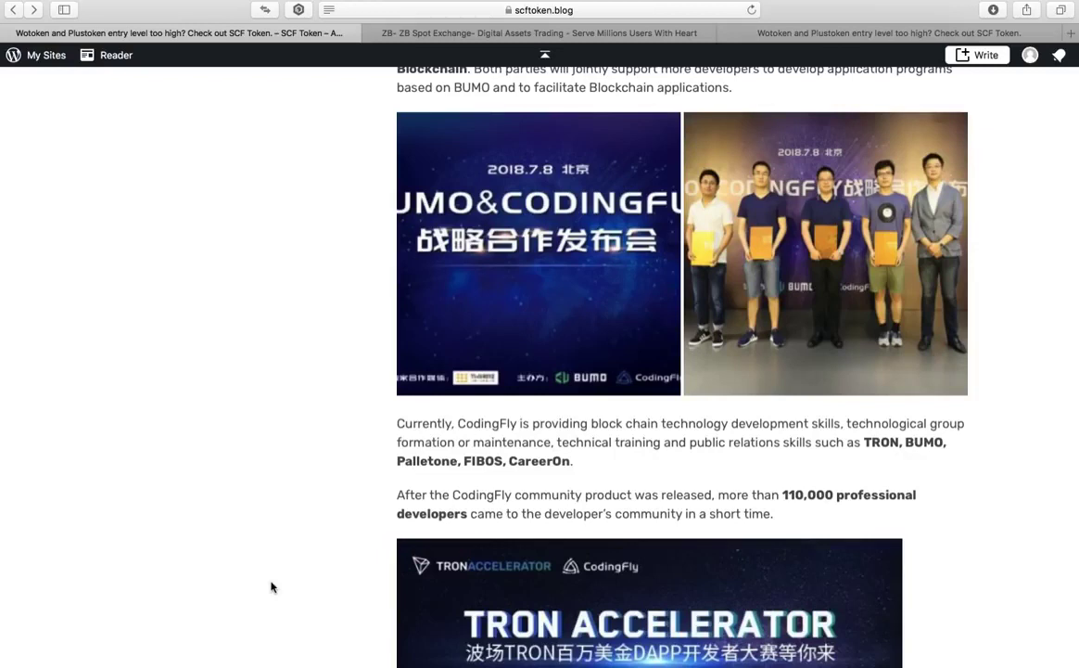
scroll(272, 586, "down", 3)
scroll(271, 586, "down", 1)
scroll(272, 586, "down", 3)
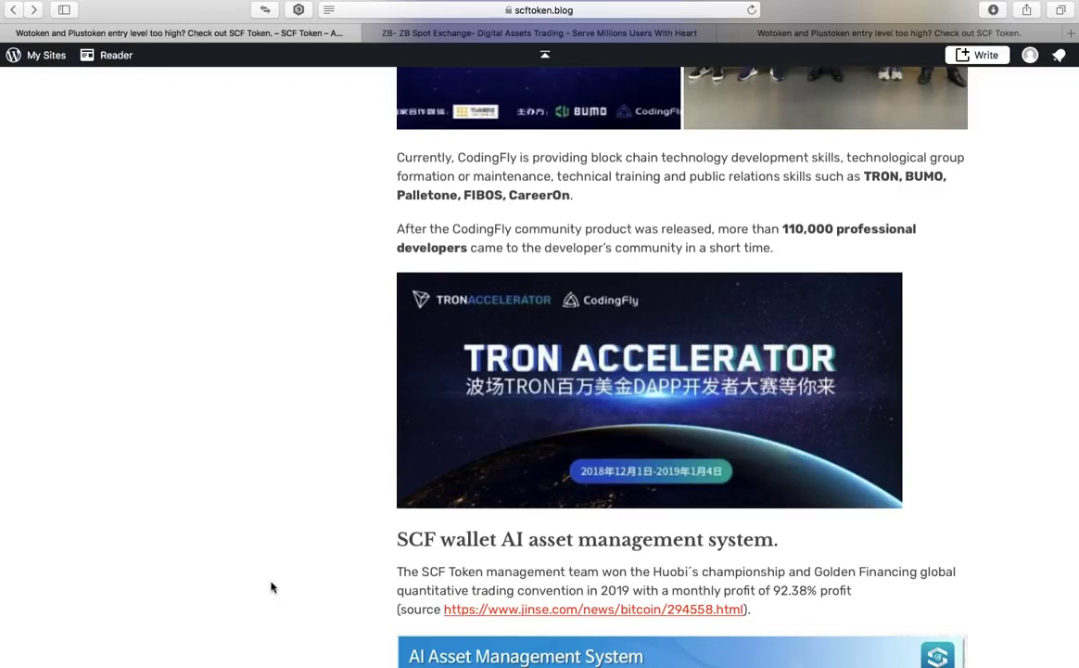
scroll(272, 586, "down", 5)
- Scroll to the Roadmap of SCF Token milestone list and its dated roadmap graphic
scroll(272, 586, "down", 10)
- Scroll through the roadmap cards to the SCF Token Team CEO and COO profiles
scroll(271, 586, "down", 1)
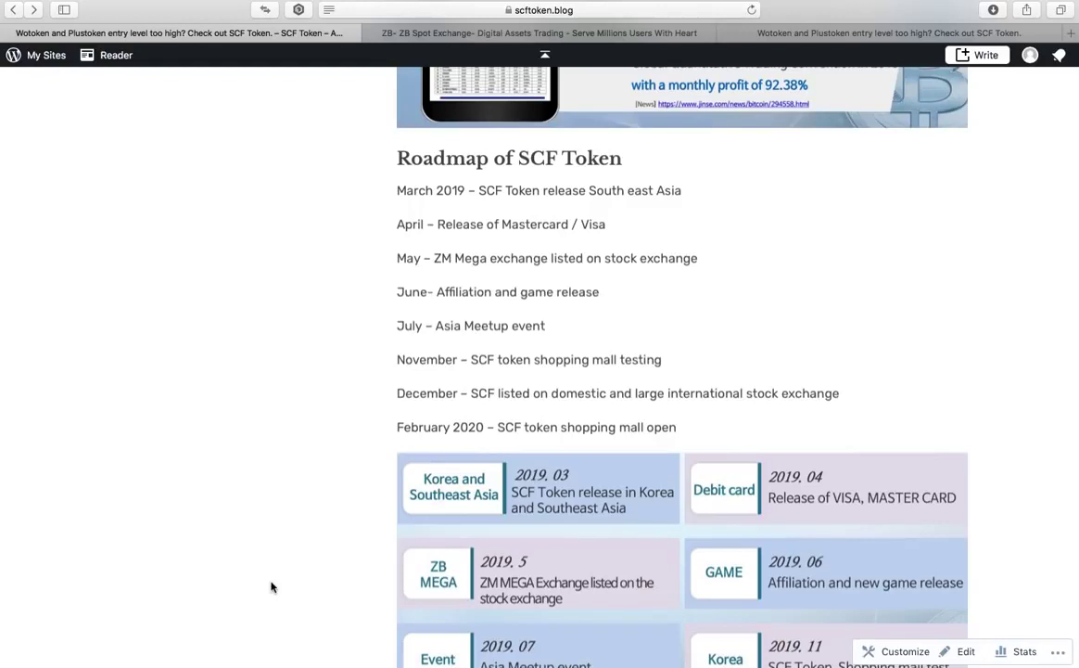
scroll(272, 586, "down", 4)
- Scroll past the CEO and COO cards to the CTO and the partners from Canada
scroll(271, 586, "down", 10)
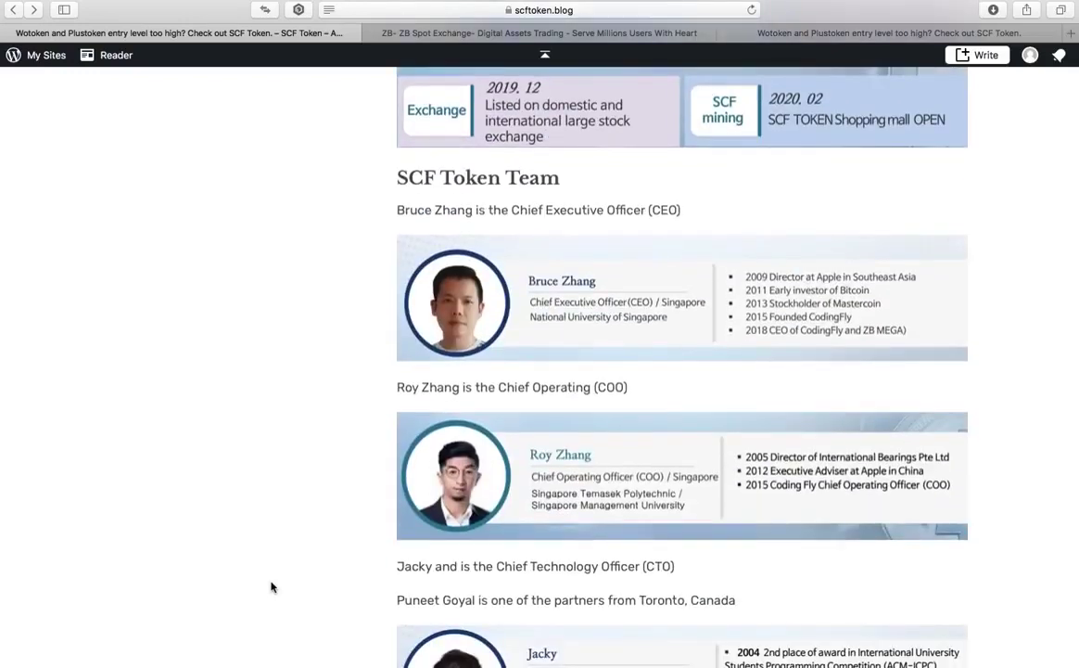
scroll(271, 586, "down", 3)
scroll(271, 584, "down", 3)
scroll(272, 583, "down", 6)
scroll(272, 579, "down", 2)
scroll(272, 579, "up", 5)
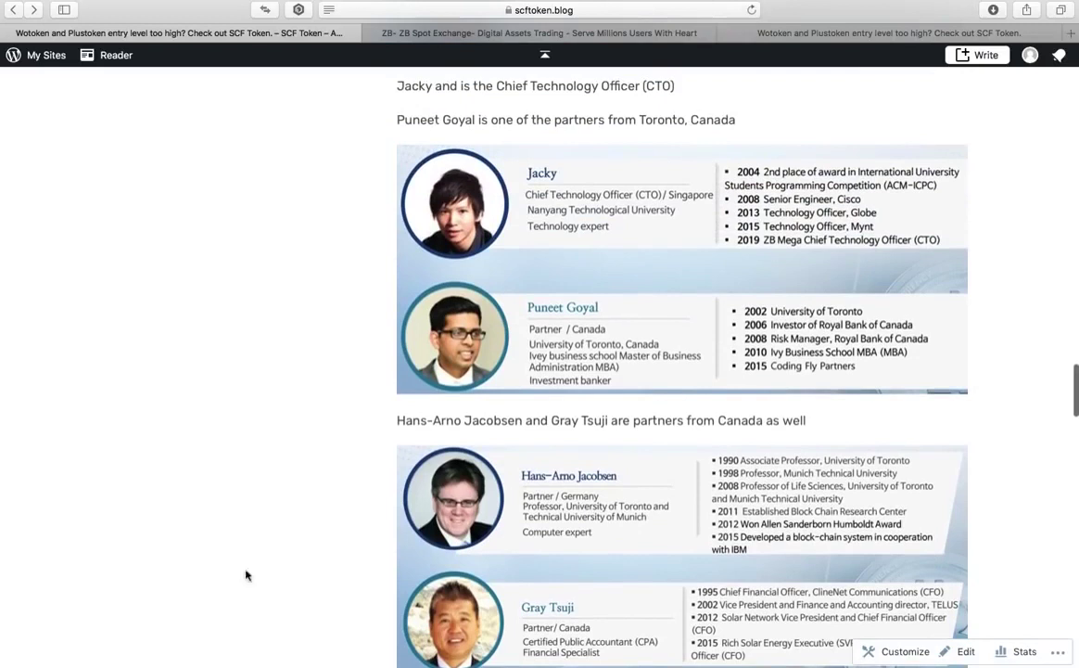
scroll(567, 290, "down", 3)
scroll(567, 290, "up", 3)
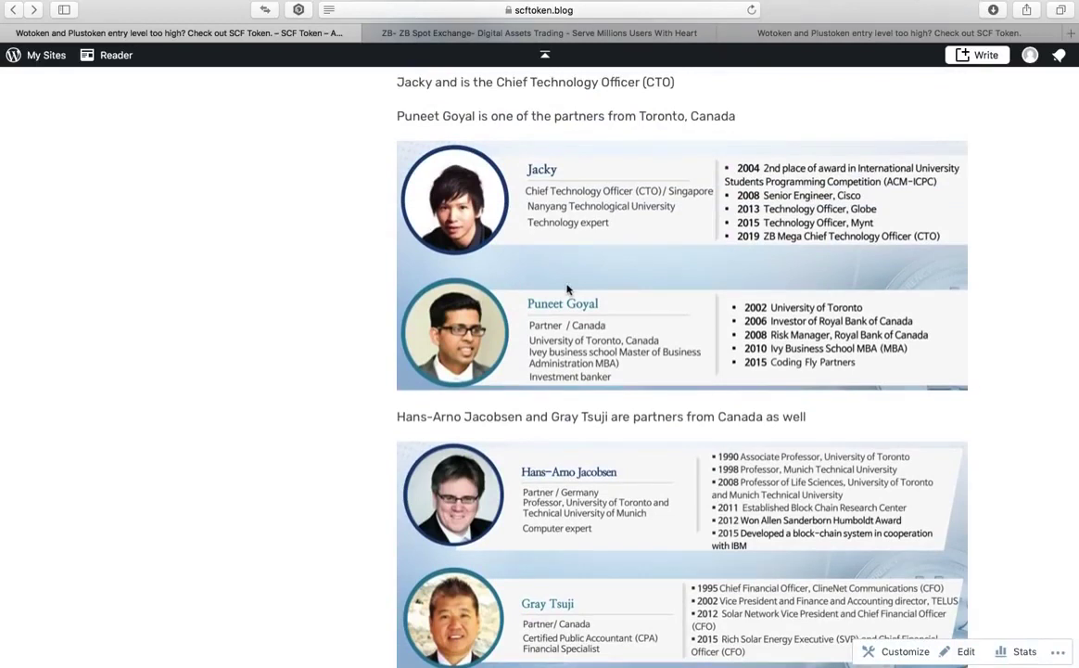
- Scroll from the team photos through the How it works list and app image toward Compensation Plan
scroll(568, 289, "down", 10)
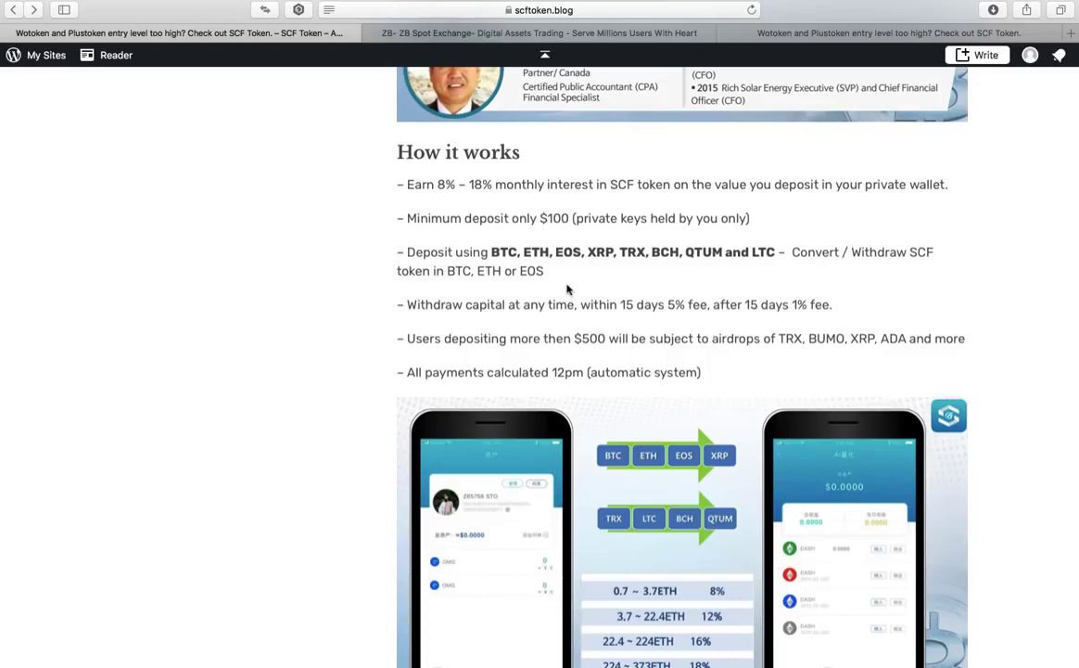
scroll(567, 289, "down", 2)
scroll(568, 290, "down", 3)
scroll(568, 290, "down", 5)
- Scroll past the SCF TOKEN Compensation plan chart to the How To Download and Sign Up steps
scroll(567, 286, "down", 2)
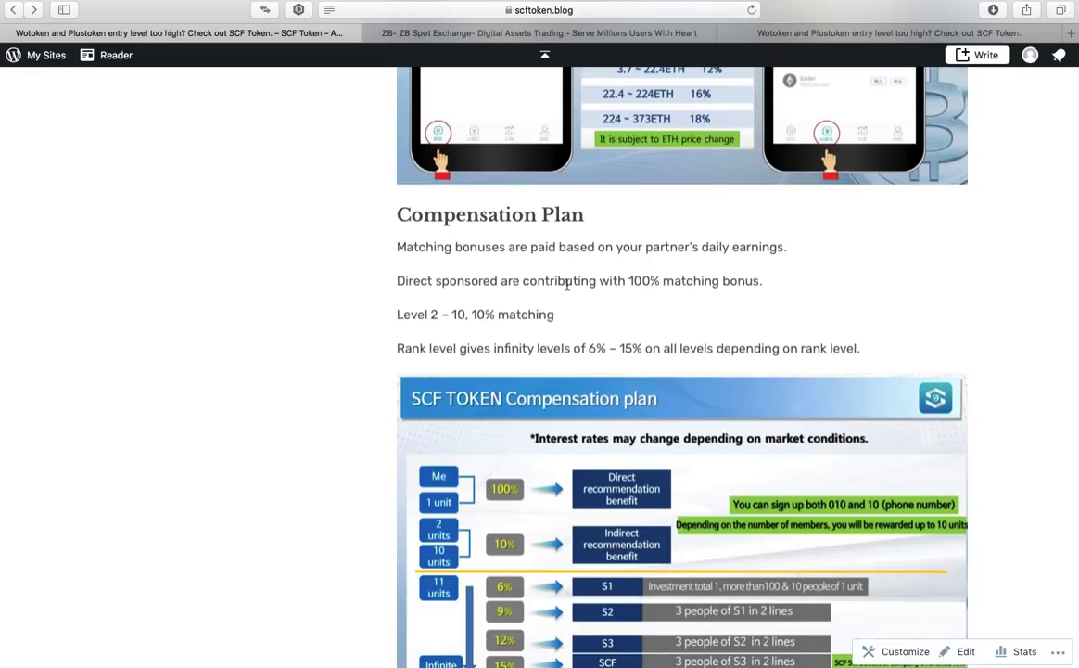
scroll(568, 286, "down", 4)
- Scroll to the SCF Token Maniacs sign-off and select the invitation code in Step 6
scroll(568, 289, "down", 1)
scroll(568, 290, "down", 5)
scroll(646, 438, "down", 3)
scroll(646, 438, "down", 1)
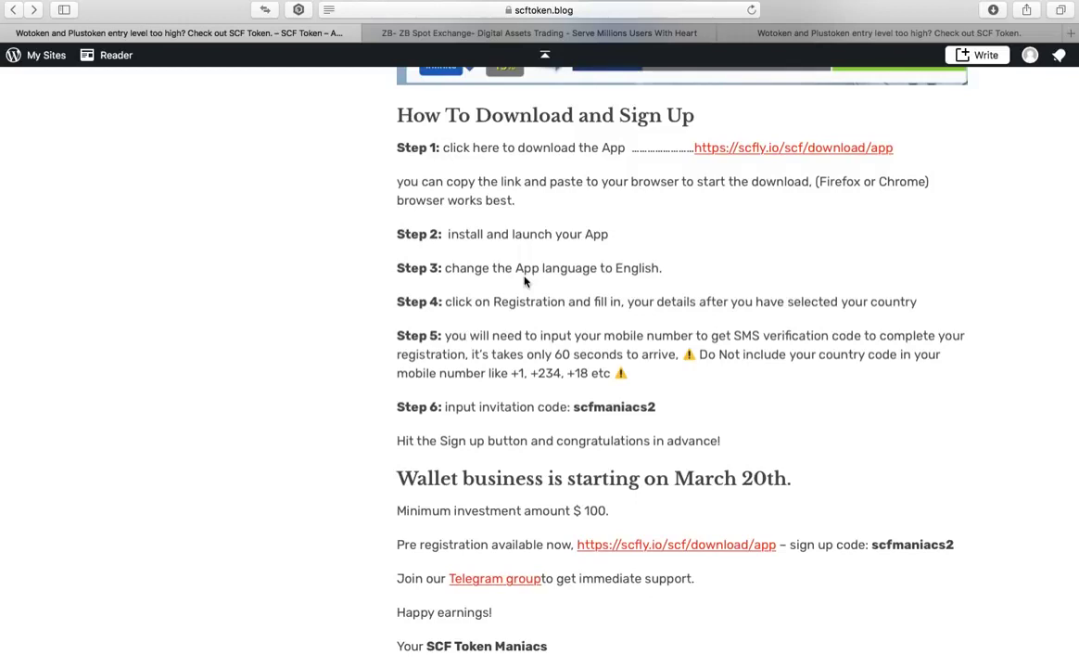
scroll(523, 280, "down", 3)
double_click(608, 303)
- Scroll down past Step 6 to the author line, Leave a Reply box and footer widgets
scroll(607, 303, "down", 1)
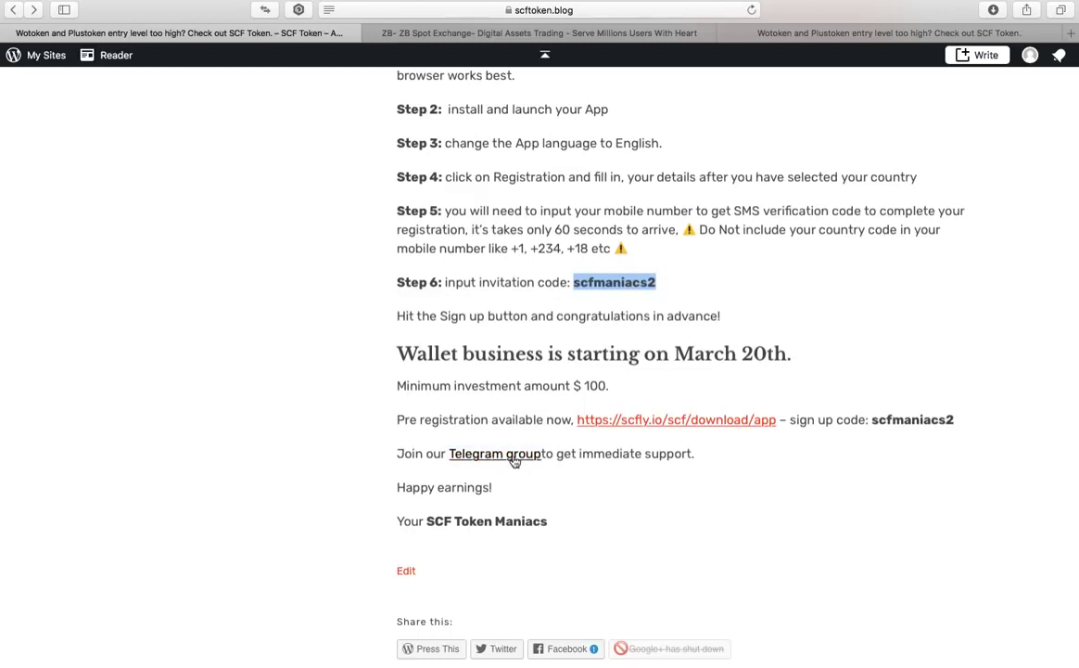
scroll(515, 461, "down", 10)
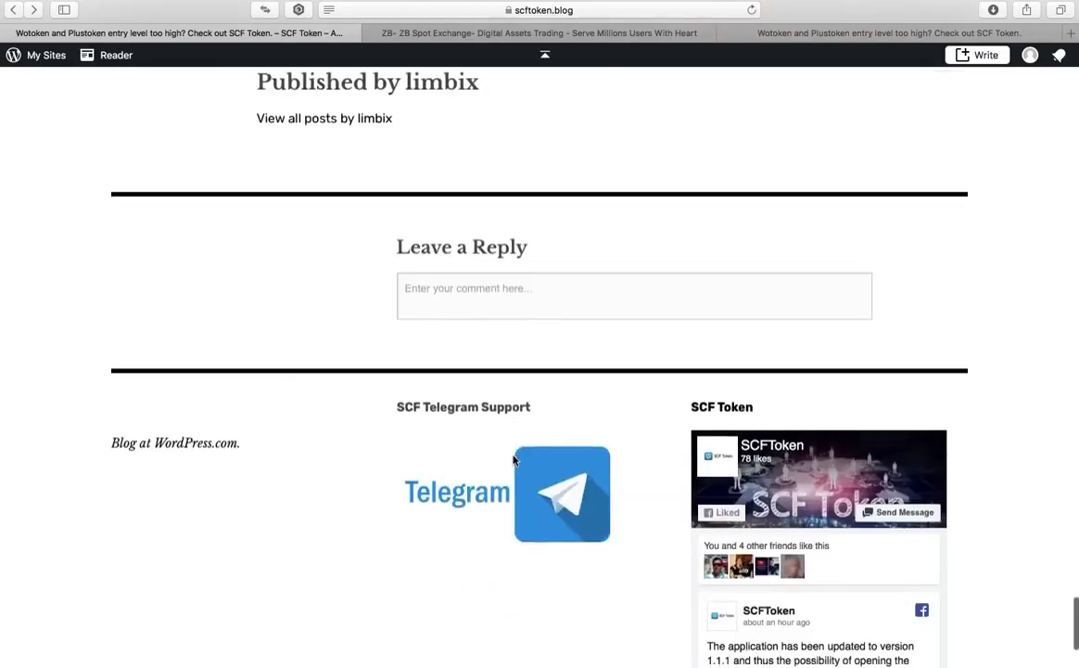
scroll(514, 461, "down", 2)
scroll(203, 407, "up", 10)
scroll(203, 407, "up", 2)
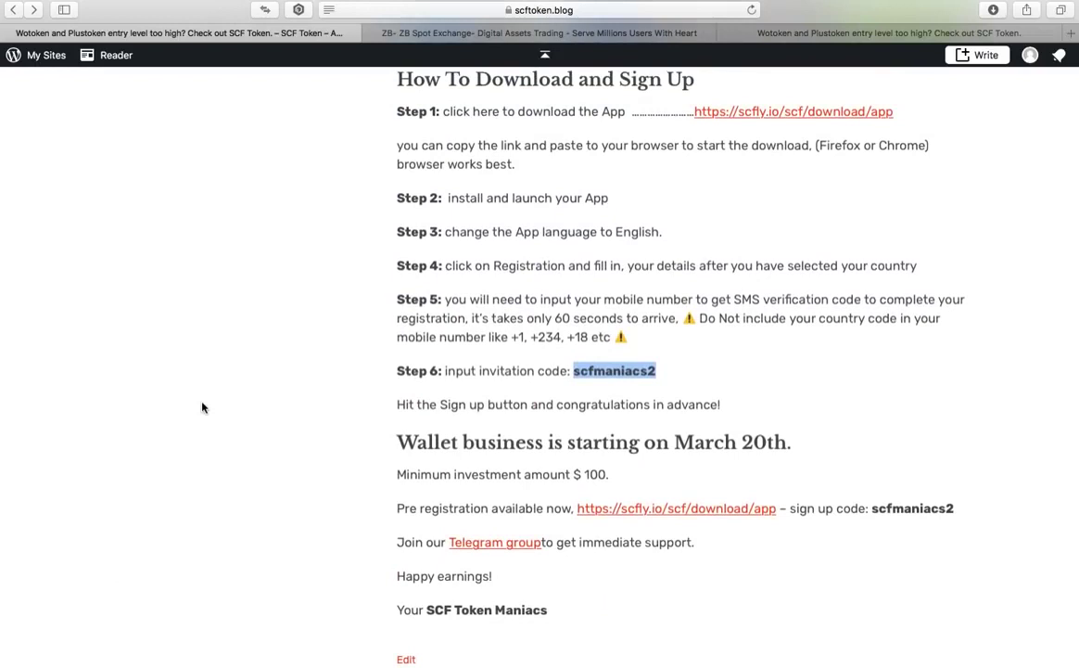